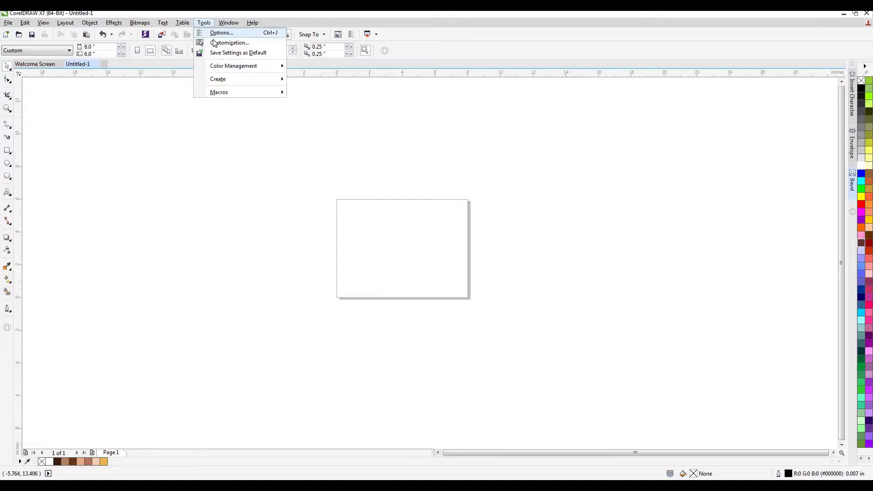
Set the PowerClip Frame option for auto-centering new content to Never
{"action": "left_click", "coordinate": [222, 44]}
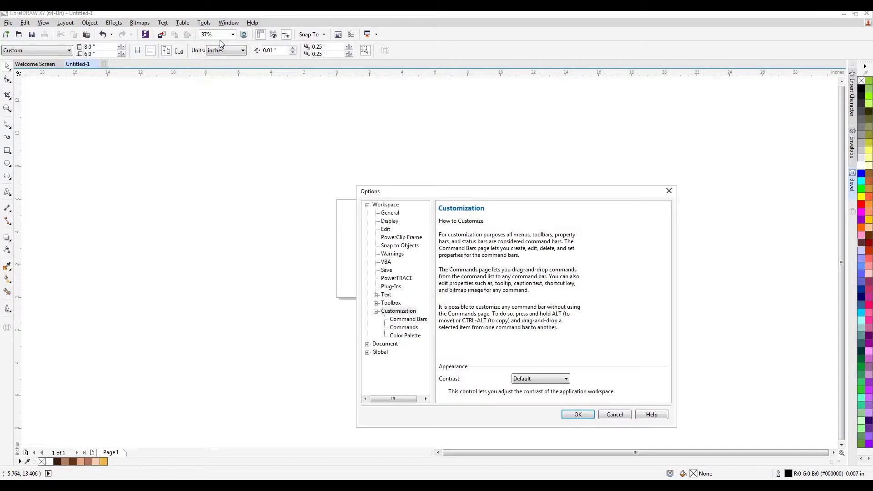
{"action": "left_click", "coordinate": [407, 239]}
{"action": "left_click", "coordinate": [452, 314]}
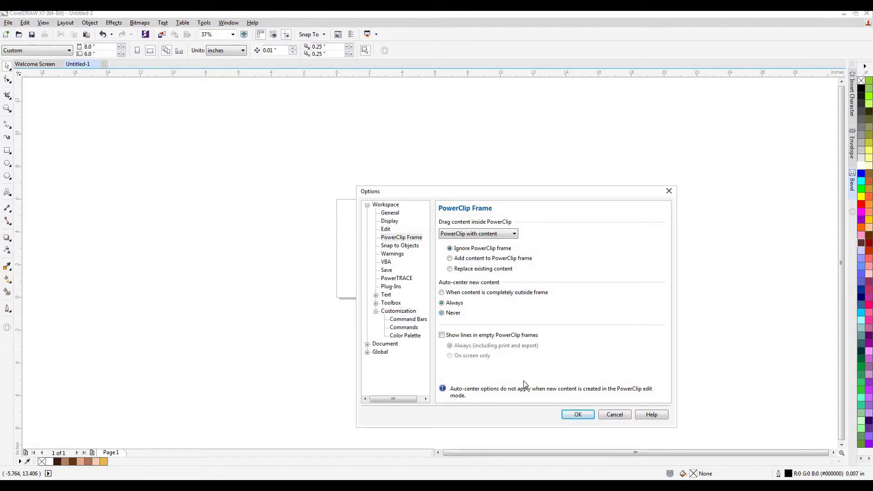
{"action": "left_click", "coordinate": [578, 415]}
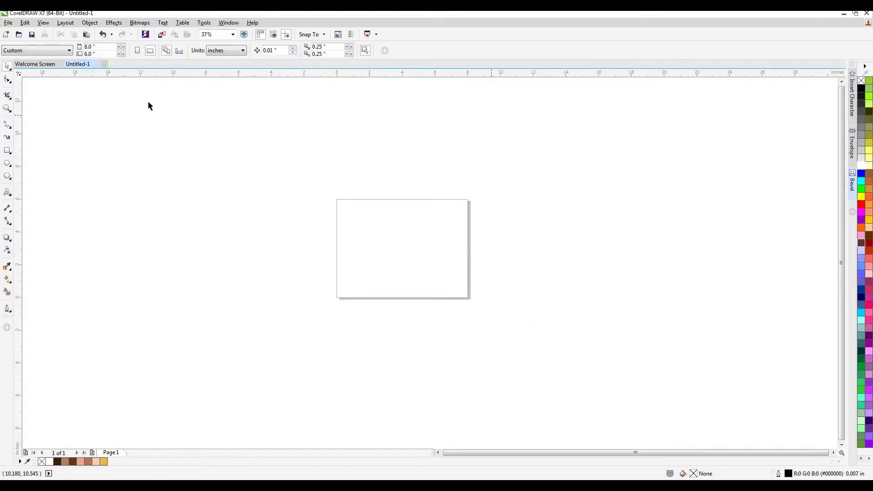
Add the artistic text "TEXT MASKING EFFECT" in 24 pt Arial and center it on the page
{"action": "left_click", "coordinate": [7, 192]}
{"action": "left_click", "coordinate": [276, 178]}
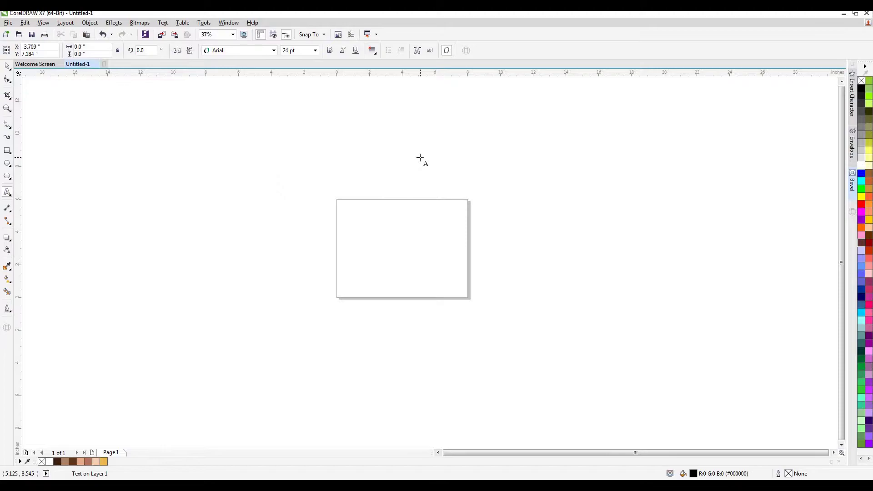
{"action": "type", "text": "TEX"}
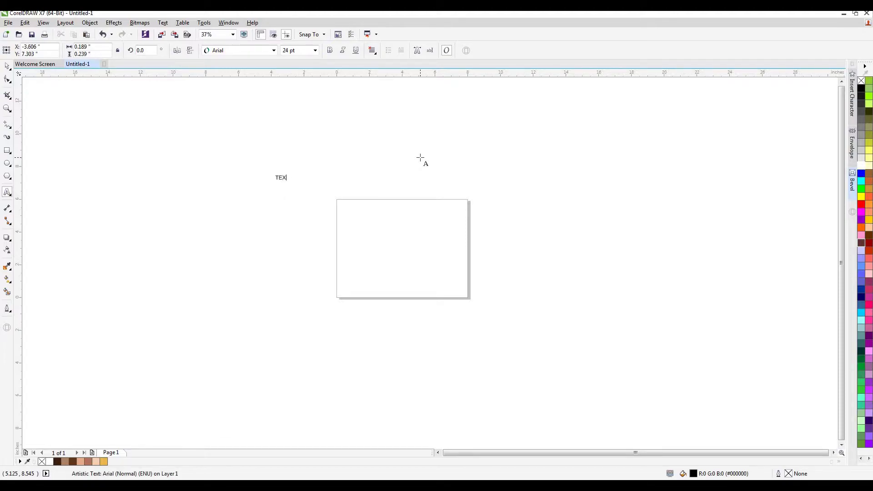
{"action": "type", "text": "T MASKING EFFECT"}
{"action": "left_click", "coordinate": [7, 66]}
{"action": "key", "text": "p"}
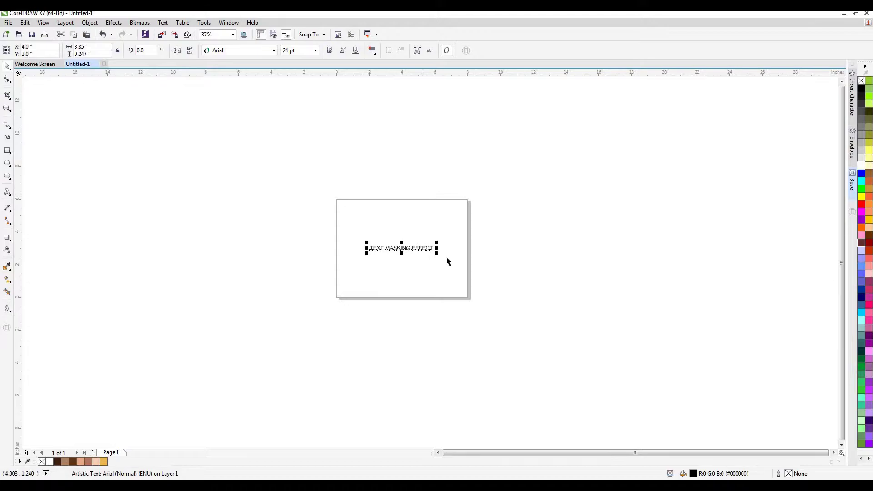
Enlarge the heading text to about 6.2 in wide and place it just above the page
{"action": "left_click_drag", "start_coordinate": [438, 255], "coordinate": [456, 267]}
{"action": "left_click_drag", "start_coordinate": [402, 250], "coordinate": [401, 190]}
{"action": "key", "text": "z"}
{"action": "left_click_drag", "start_coordinate": [258, 135], "coordinate": [532, 343]}
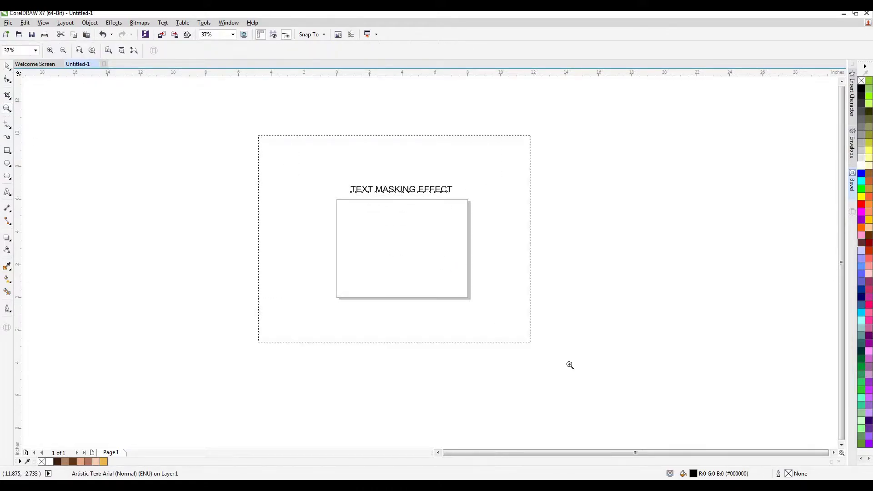
{"action": "key", "text": "space"}
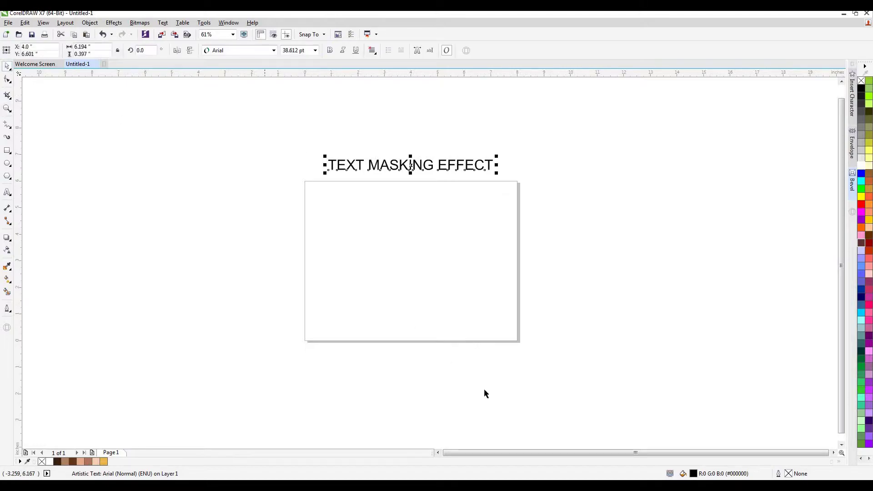
{"action": "left_click", "coordinate": [834, 453]}
{"action": "left_click", "coordinate": [405, 213]}
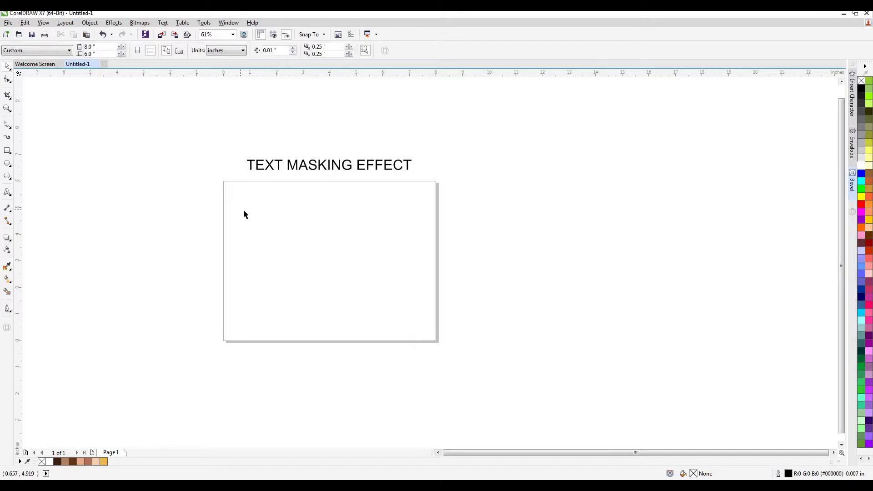
Import pngarea.com_indian-girl-png-6602218.png and place it beside the page at about 2.9 by 3.8 in
{"action": "key", "text": "ctrl+i"}
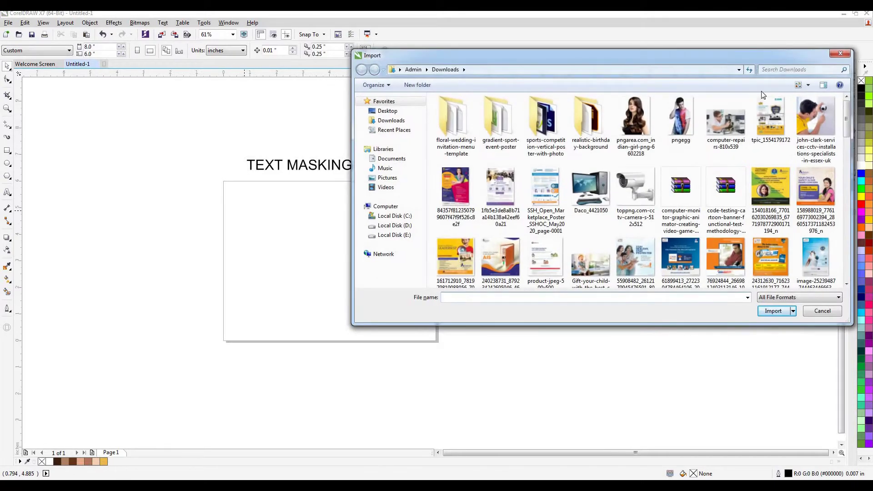
{"action": "left_click", "coordinate": [642, 127]}
{"action": "left_click", "coordinate": [773, 311]}
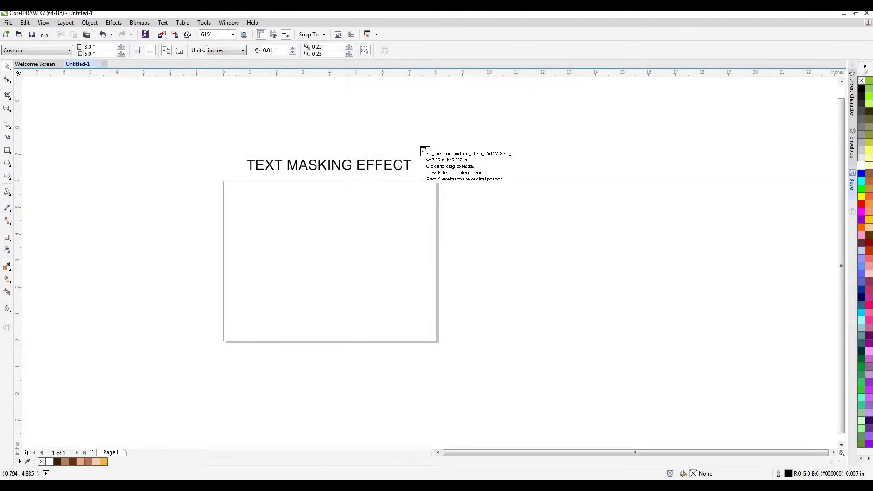
{"action": "left_click_drag", "start_coordinate": [456, 180], "coordinate": [537, 283]}
{"action": "left_click_drag", "start_coordinate": [500, 236], "coordinate": [525, 272]}
{"action": "left_click", "coordinate": [401, 184]}
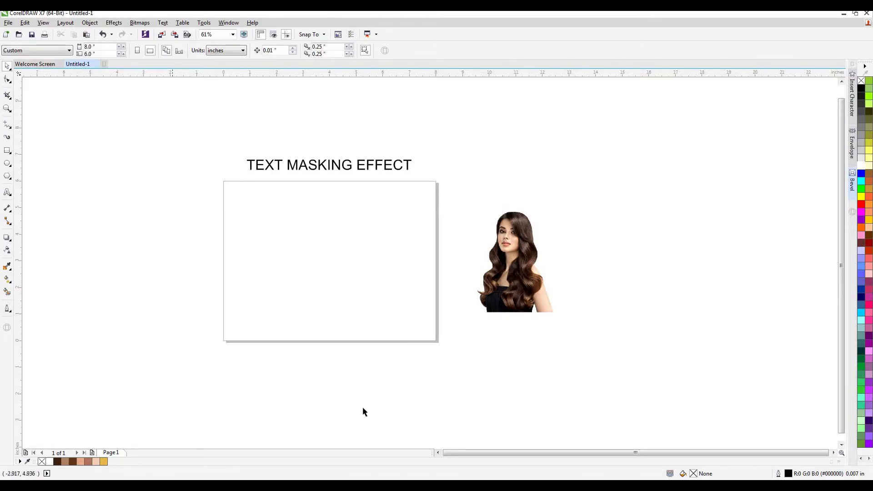
Write the word BEAUTY with one letter per line in Arial CE MT Black, in the empty area beside the page
{"action": "left_click", "coordinate": [438, 453]}
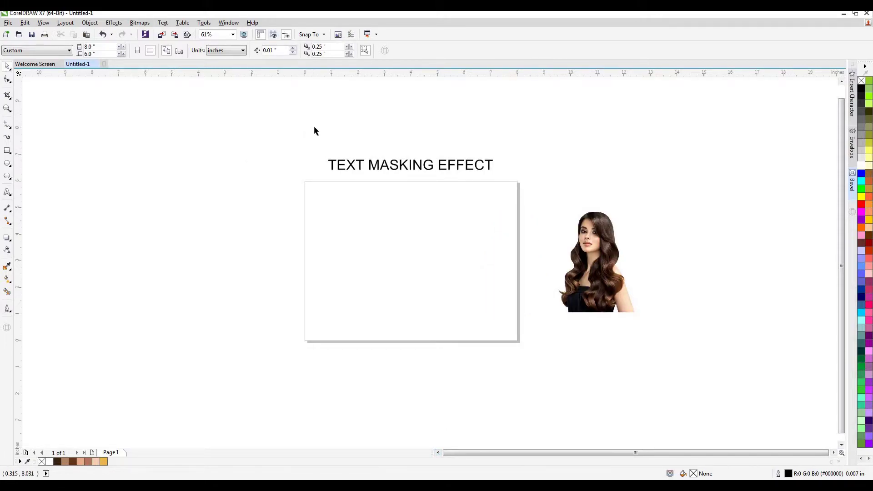
{"action": "left_click", "coordinate": [8, 193]}
{"action": "left_click", "coordinate": [143, 195]}
{"action": "left_click", "coordinate": [273, 50]}
{"action": "left_click", "coordinate": [409, 73]}
{"action": "type", "text": "B "}
{"action": "type", "text": "E"}
{"action": "key", "text": "Return"}
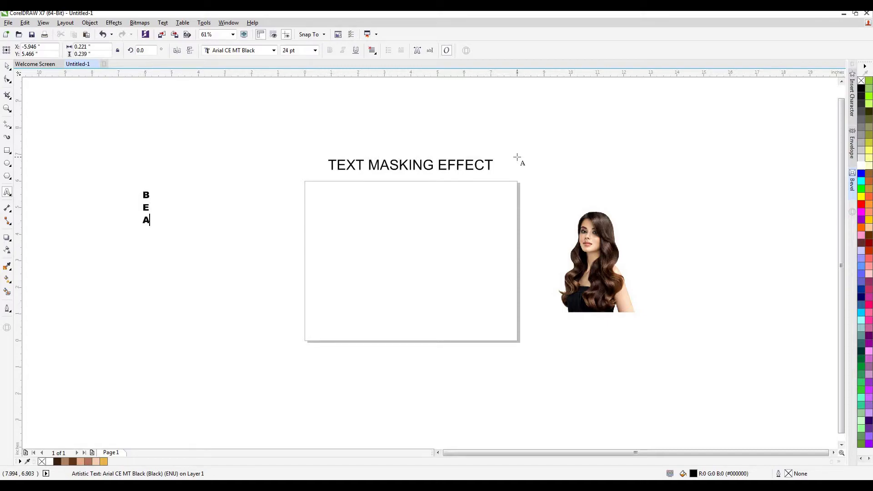
{"action": "key", "text": "Return"}
{"action": "type", "text": "T"}
Tighten the line spacing of the stacked BEAUTY text until the letters nearly touch
{"action": "left_click", "coordinate": [7, 79]}
{"action": "scroll", "coordinate": [131, 228], "scroll_direction": "up", "scroll_amount": 2}
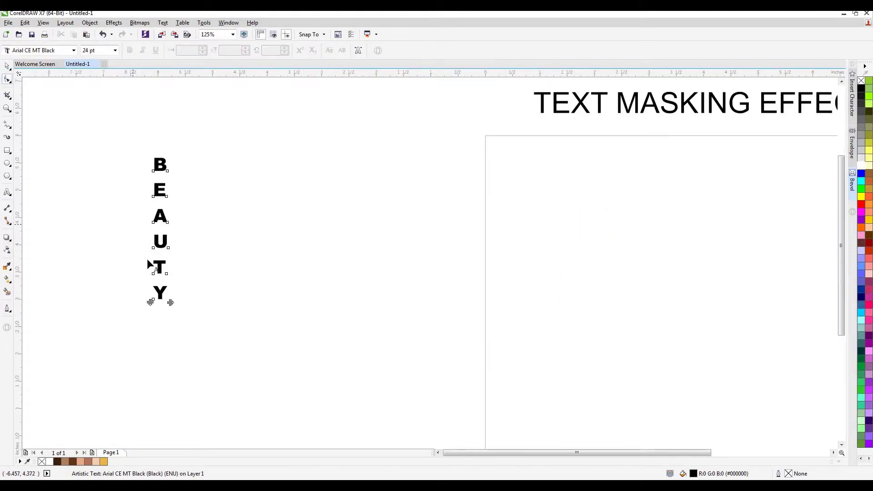
{"action": "left_click_drag", "start_coordinate": [150, 302], "coordinate": [153, 240]}
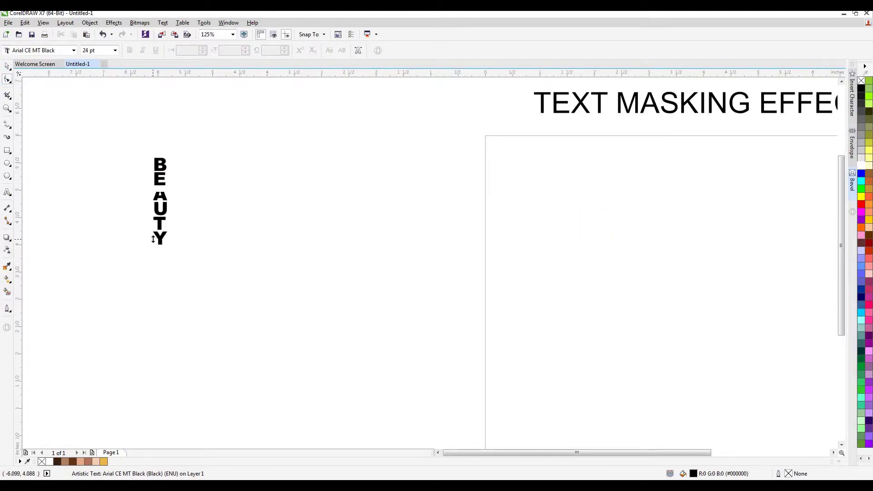
{"action": "left_click", "coordinate": [8, 66]}
Move the BEAUTY text onto the page, slightly right of its center, and enlarge it to about 5.96 in tall
{"action": "scroll", "coordinate": [86, 162], "scroll_direction": "down", "scroll_amount": 2}
{"action": "left_click_drag", "start_coordinate": [130, 207], "coordinate": [177, 275]}
{"action": "left_click_drag", "start_coordinate": [130, 219], "coordinate": [387, 203]}
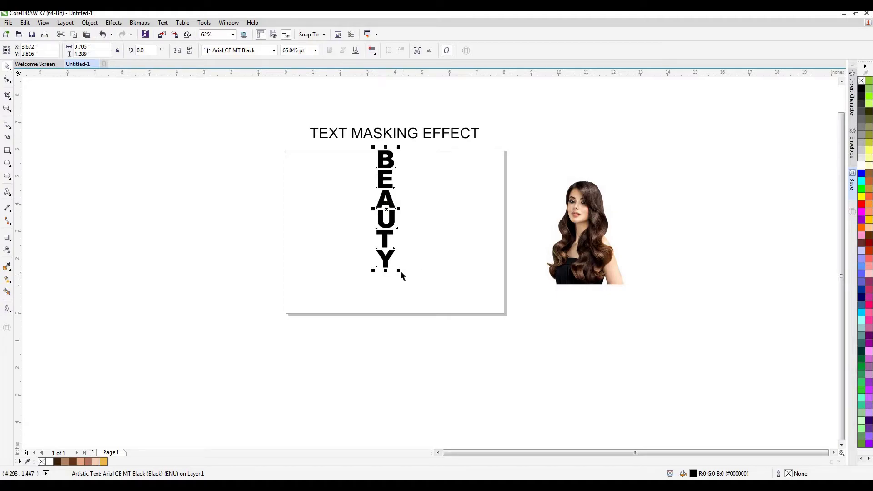
{"action": "left_click_drag", "start_coordinate": [413, 294], "coordinate": [426, 317]}
{"action": "left_click", "coordinate": [519, 300]}
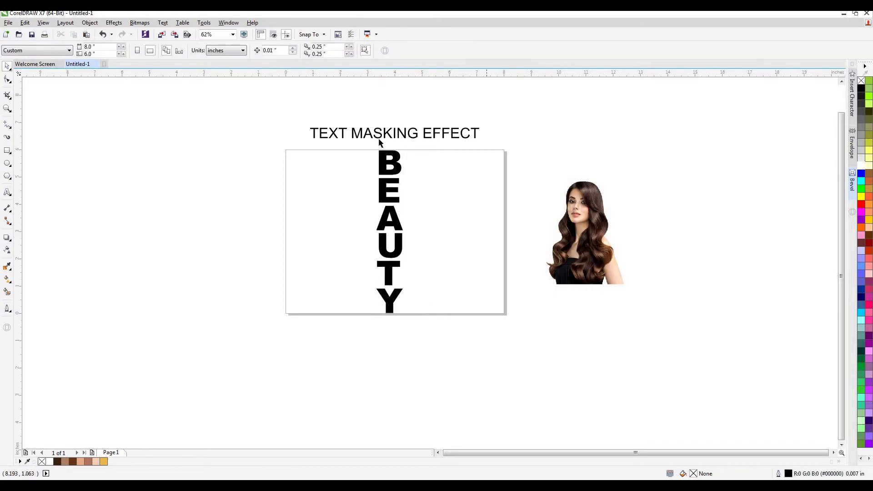
{"action": "left_click", "coordinate": [325, 34]}
{"action": "left_click", "coordinate": [448, 184]}
{"action": "left_click_drag", "start_coordinate": [393, 201], "coordinate": [415, 202]}
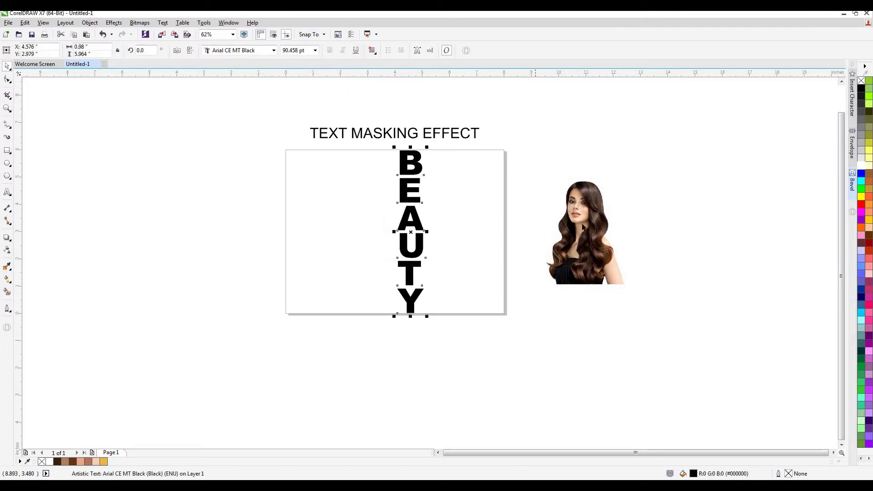
Center the portrait on the page and enlarge it proportionally to about 4.6 by 6.06 in
{"action": "left_click", "coordinate": [570, 212]}
{"action": "key", "text": "p"}
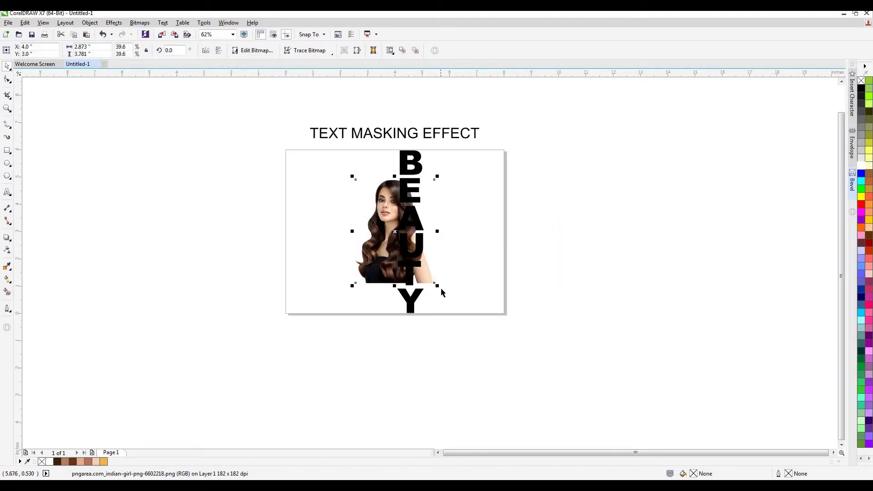
{"action": "left_click_drag", "start_coordinate": [449, 296], "coordinate": [468, 315]}
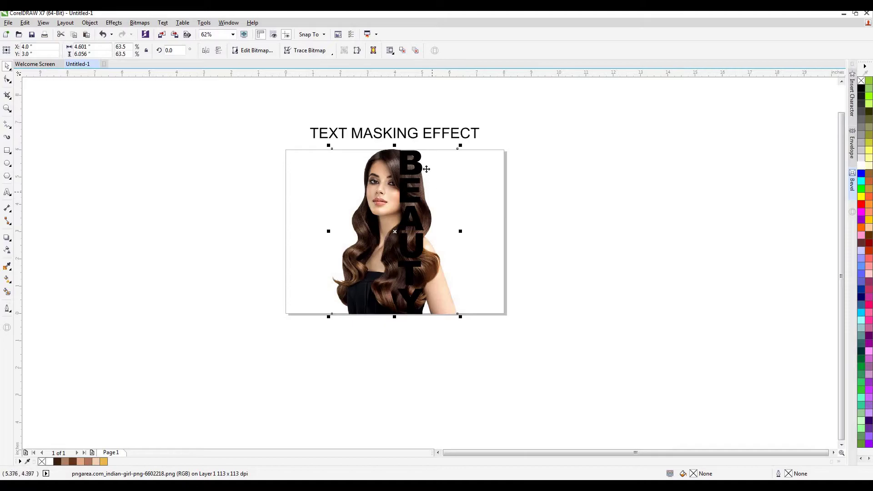
Move the BEAUTY text over the middle of the portrait and enlarge it to about 6.01 in tall, reaching the page's lower edge
{"action": "scroll", "coordinate": [414, 156], "scroll_direction": "up", "scroll_amount": 2}
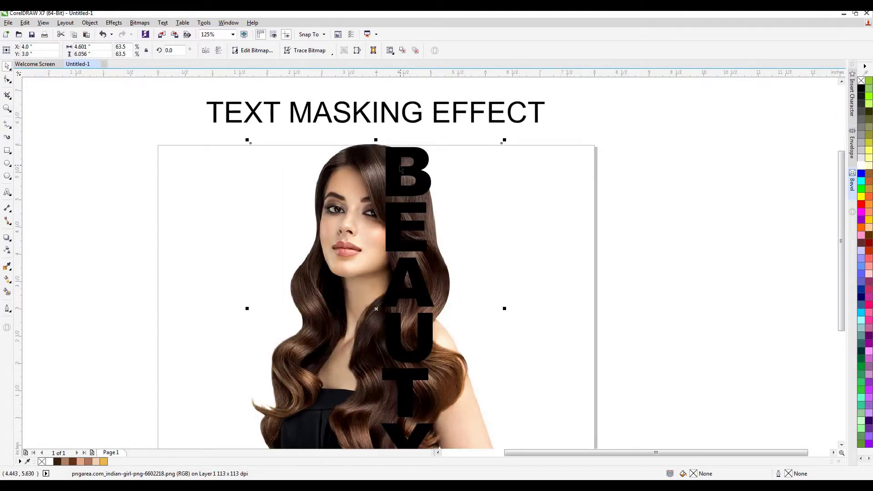
{"action": "left_click_drag", "start_coordinate": [394, 174], "coordinate": [383, 157]}
{"action": "scroll", "coordinate": [355, 142], "scroll_direction": "up", "scroll_amount": 1}
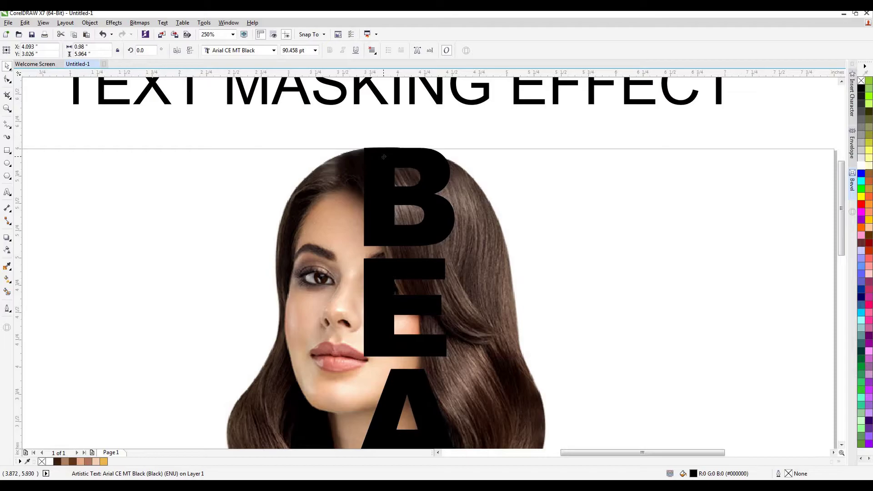
{"action": "scroll", "coordinate": [383, 157], "scroll_direction": "down", "scroll_amount": 1}
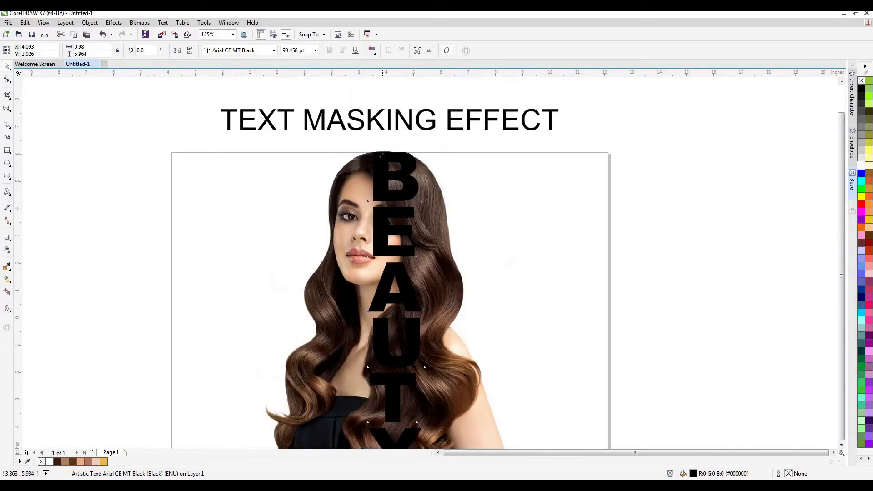
{"action": "scroll", "coordinate": [412, 332], "scroll_direction": "down", "scroll_amount": 1}
{"action": "scroll", "coordinate": [411, 332], "scroll_direction": "up", "scroll_amount": 1}
{"action": "scroll", "coordinate": [372, 336], "scroll_direction": "up", "scroll_amount": 2}
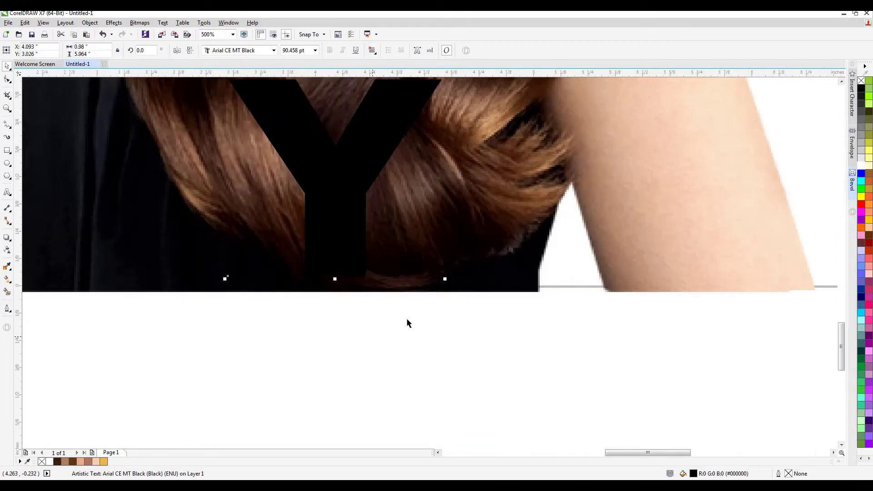
{"action": "left_click_drag", "start_coordinate": [445, 279], "coordinate": [453, 291]}
{"action": "scroll", "coordinate": [453, 291], "scroll_direction": "down", "scroll_amount": 2}
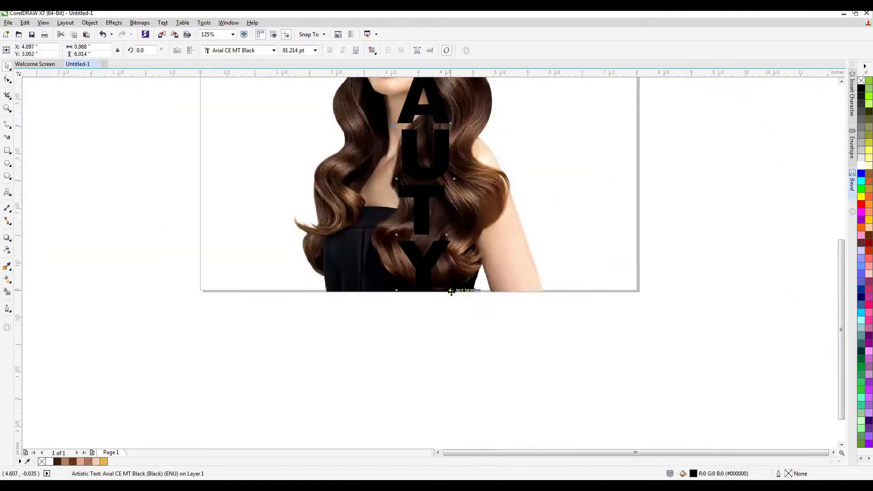
{"action": "scroll", "coordinate": [472, 154], "scroll_direction": "down", "scroll_amount": 1}
{"action": "scroll", "coordinate": [472, 154], "scroll_direction": "up", "scroll_amount": 1}
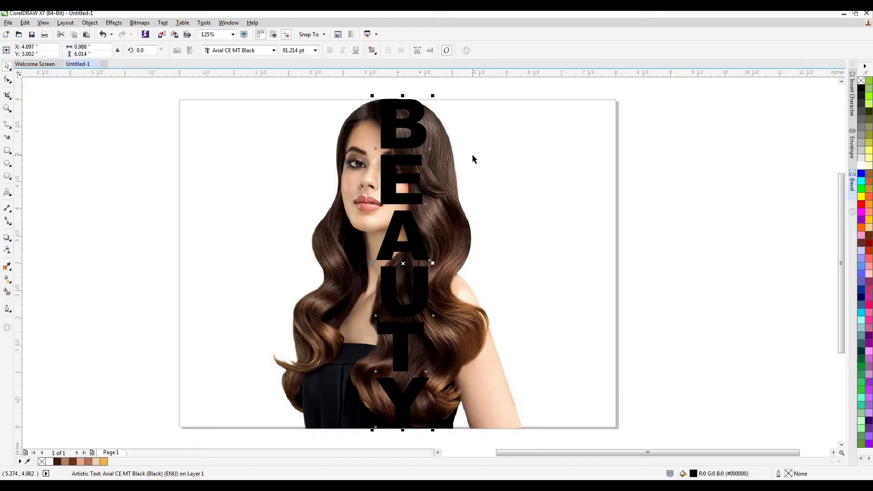
Nudge the BEAUTY text slightly left over the portrait, to a horizontal position of 4.067 in
{"action": "key", "text": "Left"}
{"action": "key", "text": "Left"}
{"action": "key", "text": "Left"}
{"action": "key", "text": "Left"}
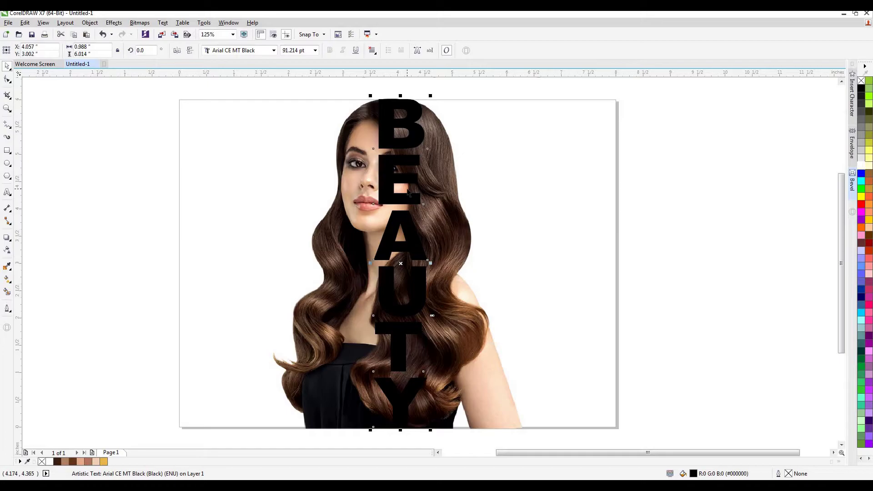
{"action": "key", "text": "Right"}
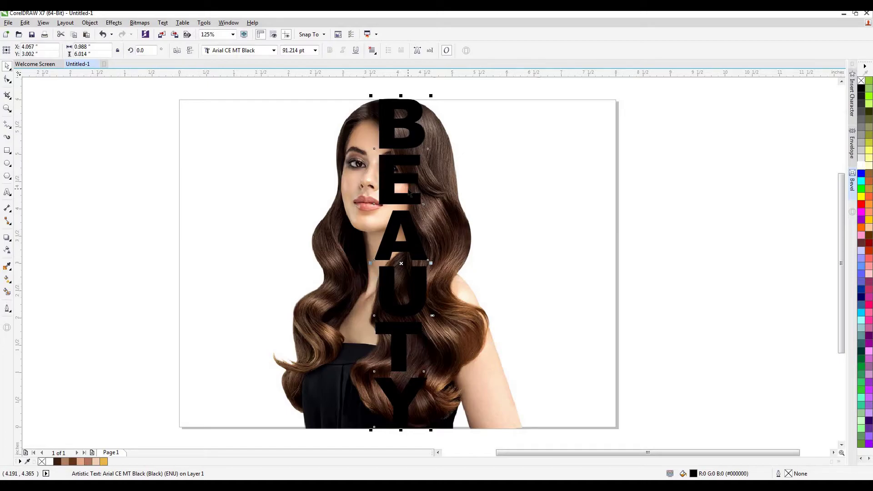
Duplicate the portrait in place and send the copy behind the BEAUTY text
{"action": "left_click", "coordinate": [318, 134]}
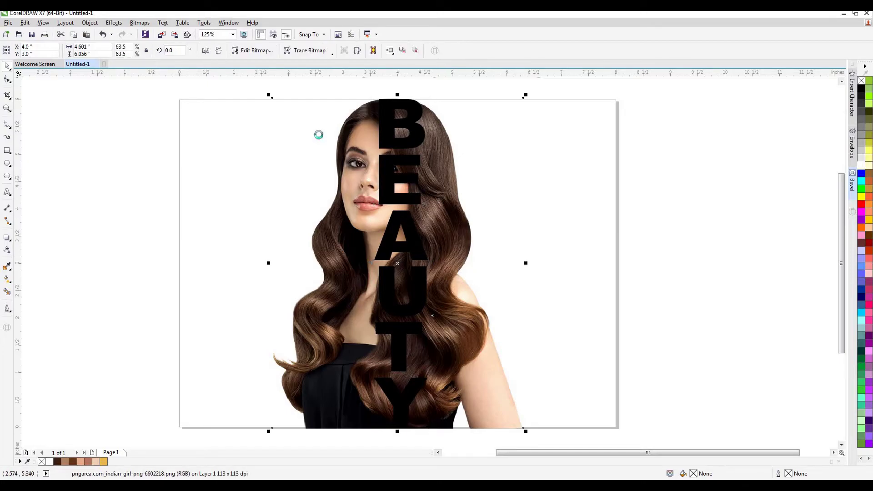
{"action": "scroll", "coordinate": [318, 135], "scroll_direction": "down", "scroll_amount": 2}
{"action": "left_click", "coordinate": [532, 150]}
{"action": "left_click", "coordinate": [392, 176]}
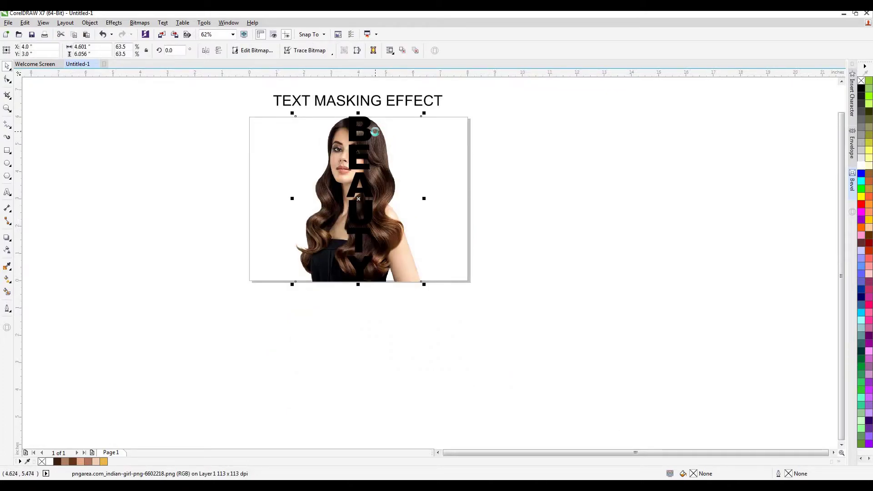
{"action": "key", "text": "shift+Page_Up"}
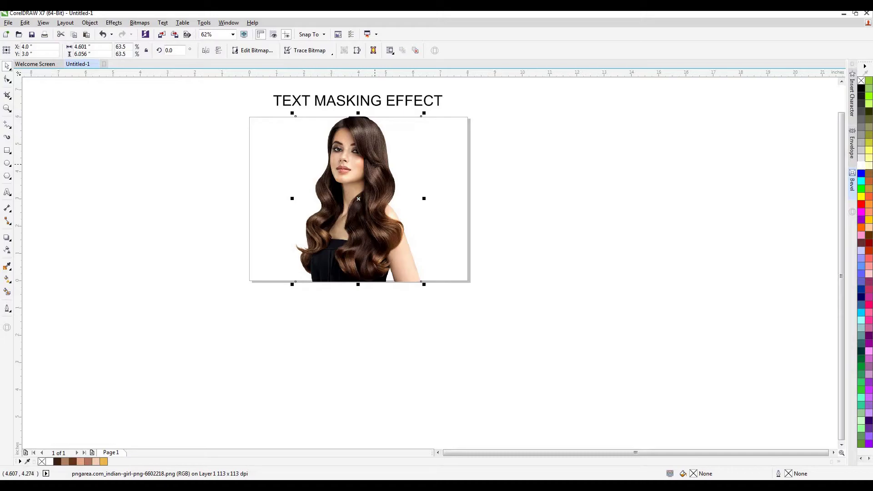
{"action": "key", "text": "shift+Page_Down"}
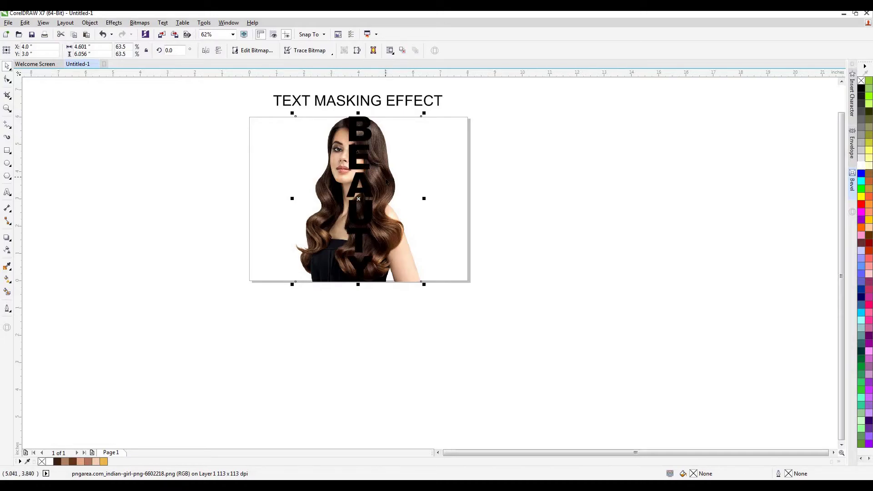
PowerClip the selected portrait copy inside the BEAUTY text
{"action": "right_click", "coordinate": [405, 260]}
{"action": "left_click", "coordinate": [447, 231]}
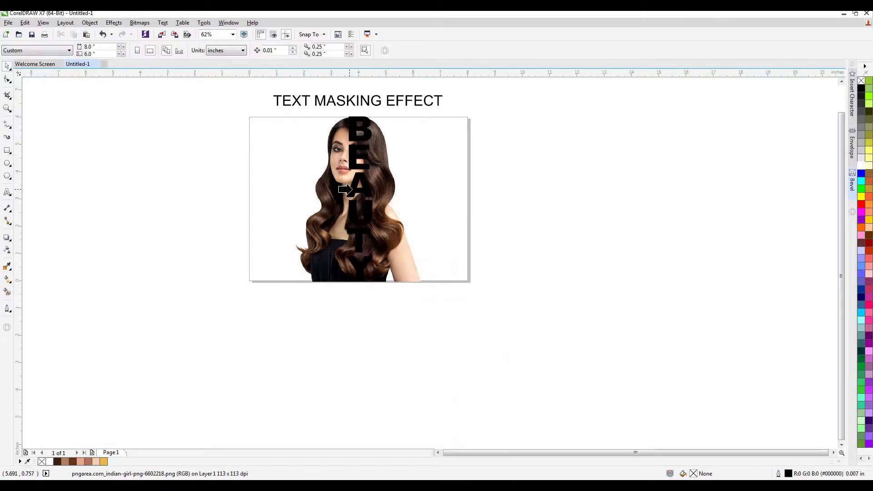
{"action": "left_click", "coordinate": [354, 190]}
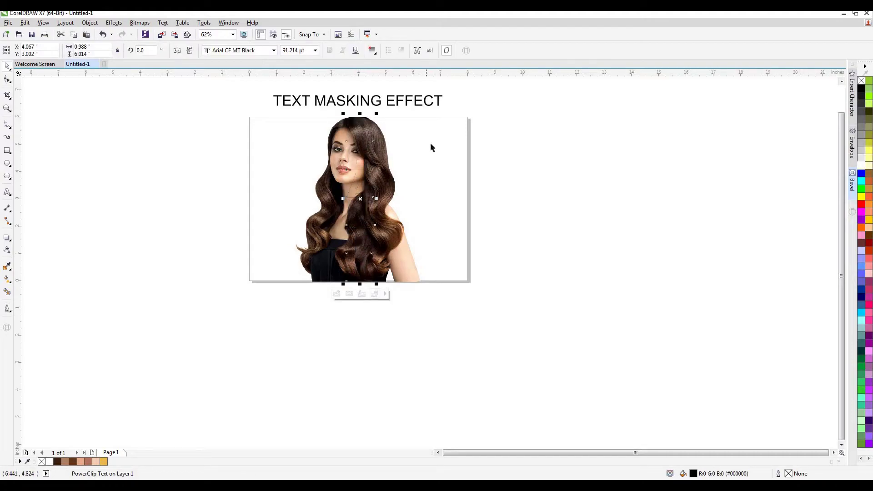
Crop away the portrait's right half with the Shape tool so its edge ends inside the BEAUTY text, leaving it about 2.277 in wide
{"action": "left_click", "coordinate": [405, 258]}
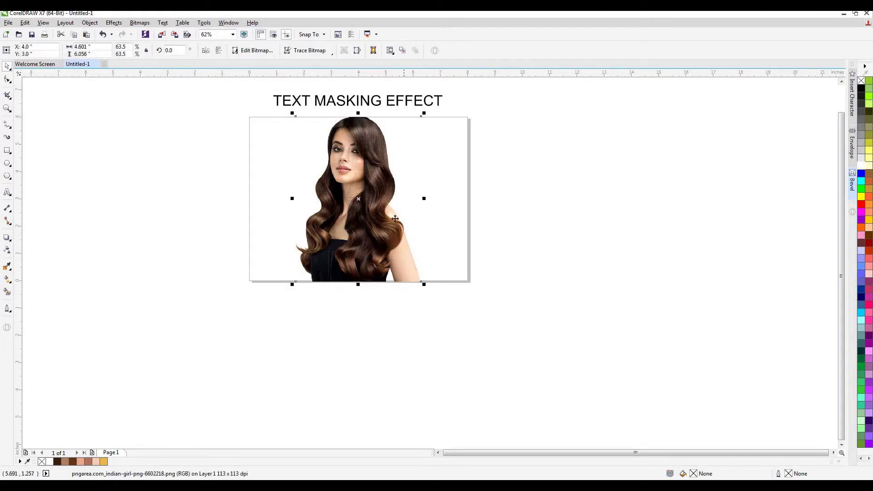
{"action": "left_click", "coordinate": [7, 80]}
{"action": "left_click_drag", "start_coordinate": [421, 200], "coordinate": [355, 190]}
{"action": "scroll", "coordinate": [353, 166], "scroll_direction": "up", "scroll_amount": 2}
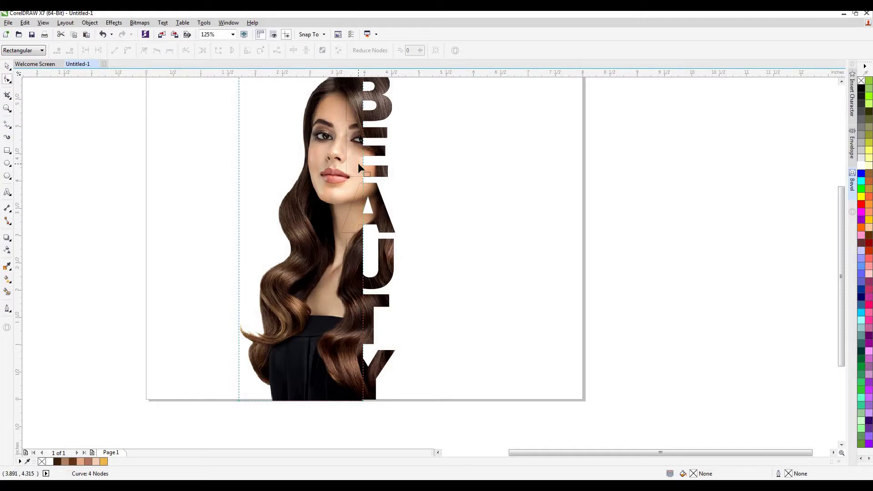
{"action": "left_click", "coordinate": [7, 66]}
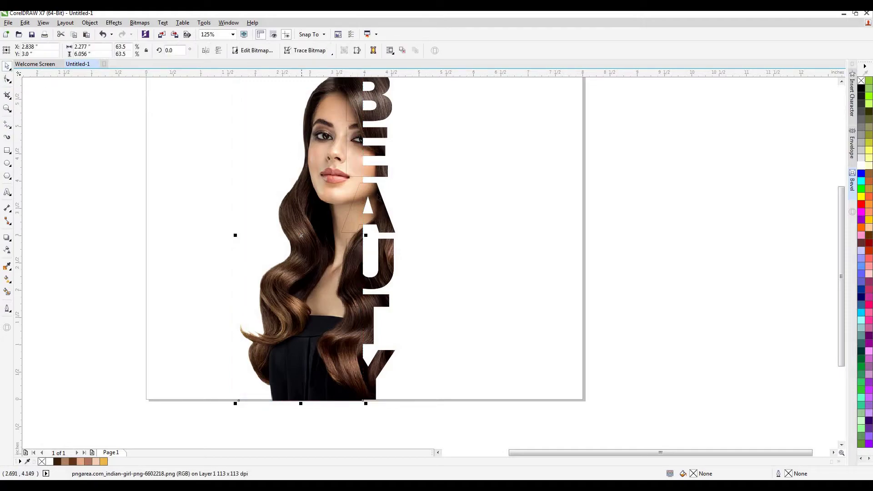
Give the BEAUTY text a peach (R246 G209 B183) outline 0.0625 in wide, placed behind the fill
{"action": "left_click", "coordinate": [379, 212]}
{"action": "left_click", "coordinate": [6, 309]}
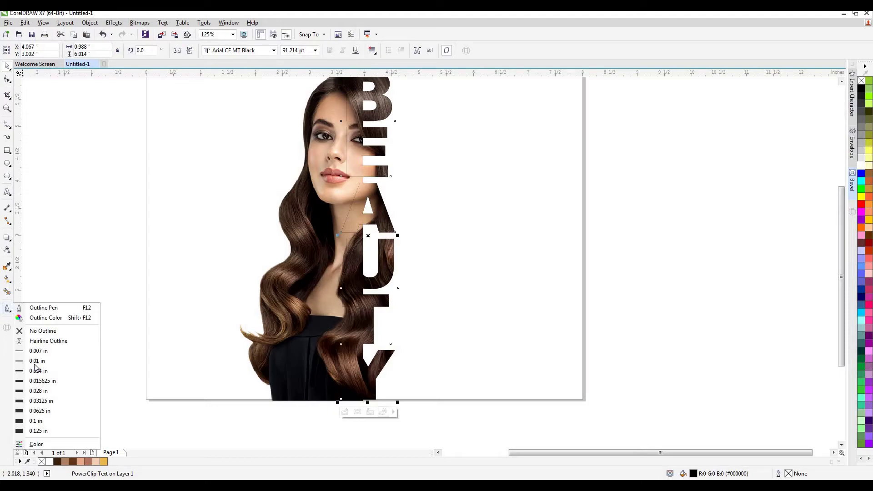
{"action": "left_click", "coordinate": [46, 401]}
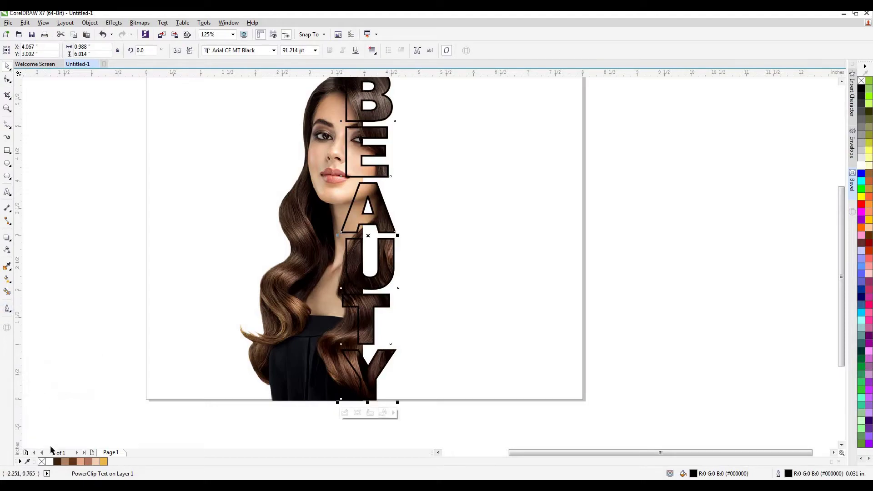
{"action": "right_click", "coordinate": [104, 461]}
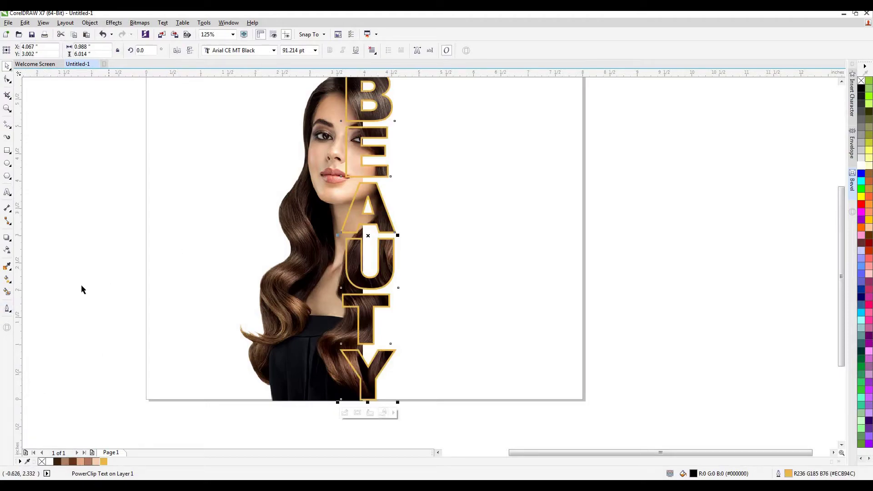
{"action": "right_click", "coordinate": [96, 462]}
{"action": "left_click", "coordinate": [8, 310]}
{"action": "left_click", "coordinate": [50, 309]}
{"action": "left_click", "coordinate": [456, 307]}
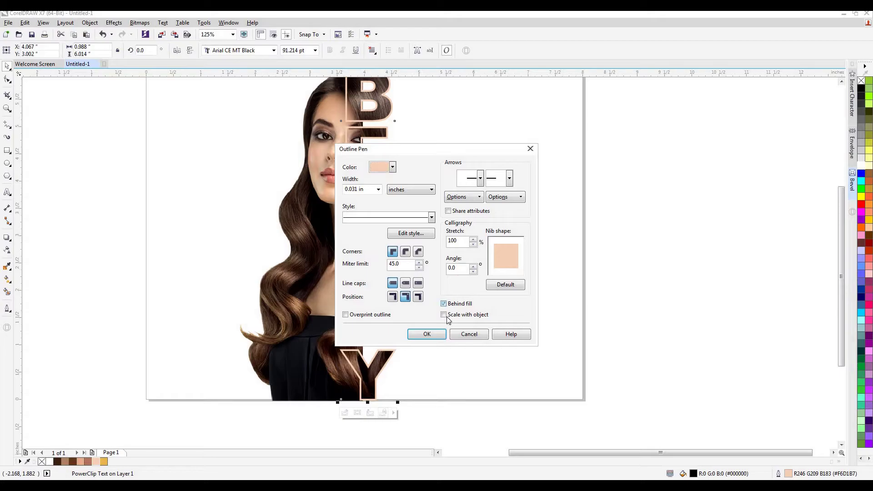
{"action": "left_click", "coordinate": [427, 334]}
{"action": "left_click", "coordinate": [6, 309]}
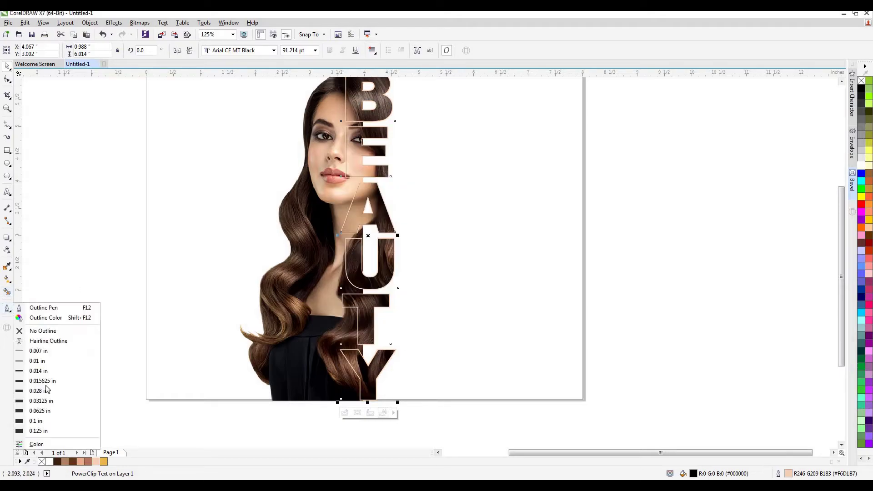
{"action": "left_click", "coordinate": [50, 412]}
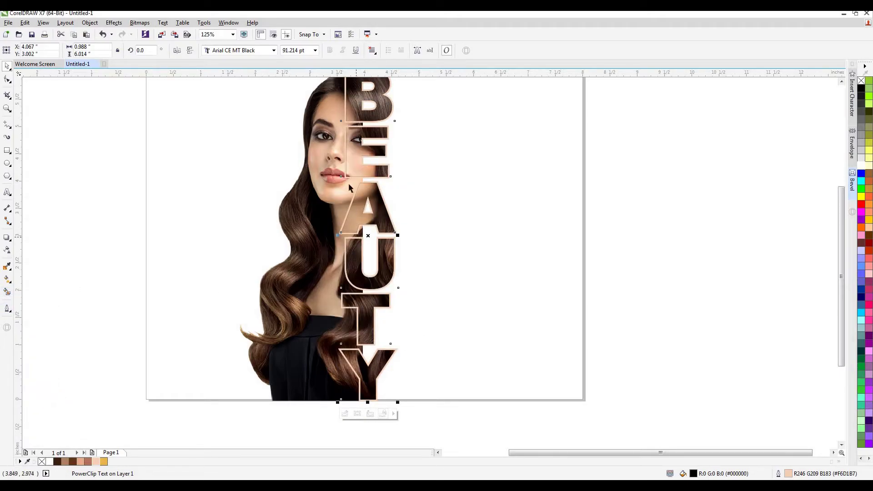
Add a black drop shadow to the BEAUTY text, running straight down from the top of the B to the bottom of the Y
{"action": "scroll", "coordinate": [349, 148], "scroll_direction": "up", "scroll_amount": 3}
{"action": "scroll", "coordinate": [351, 168], "scroll_direction": "down", "scroll_amount": 3}
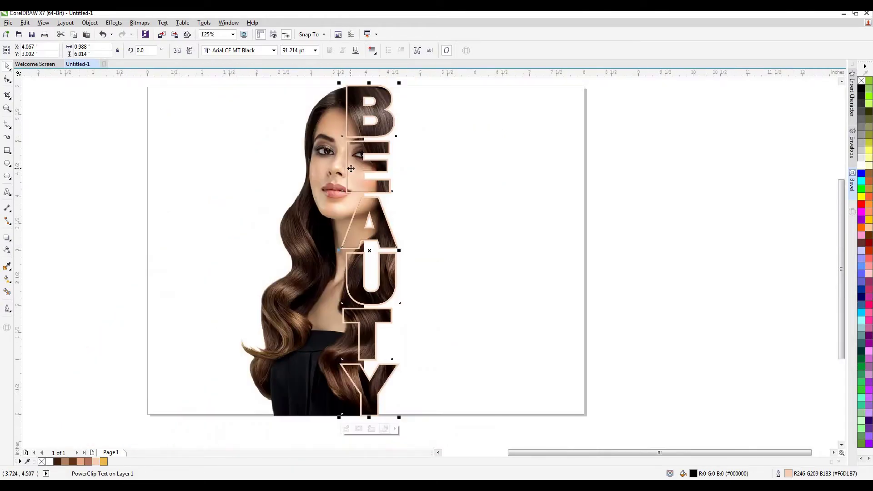
{"action": "scroll", "coordinate": [418, 183], "scroll_direction": "down", "scroll_amount": 2}
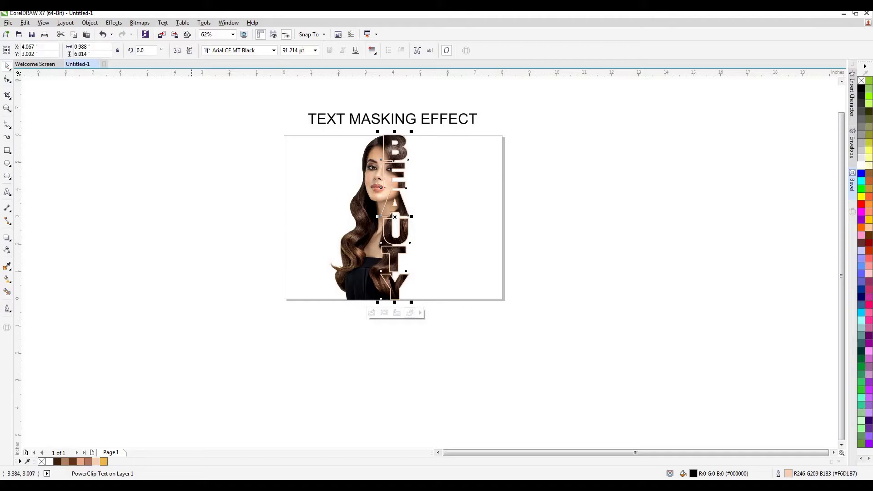
{"action": "scroll", "coordinate": [395, 152], "scroll_direction": "up", "scroll_amount": 2}
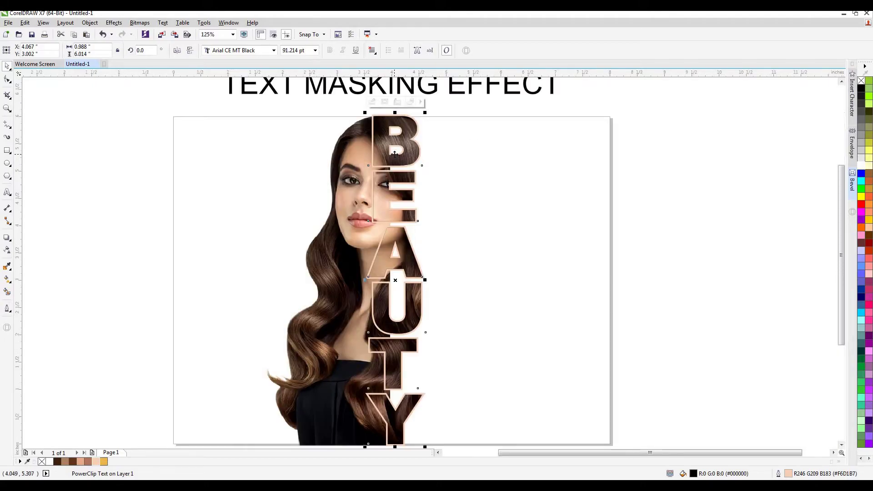
{"action": "left_click", "coordinate": [7, 238]}
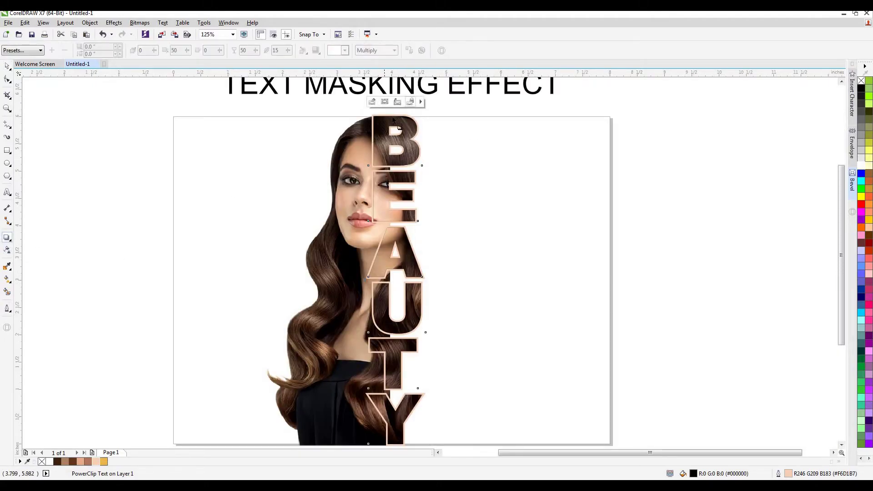
{"action": "left_click_drag", "start_coordinate": [394, 118], "coordinate": [395, 444]}
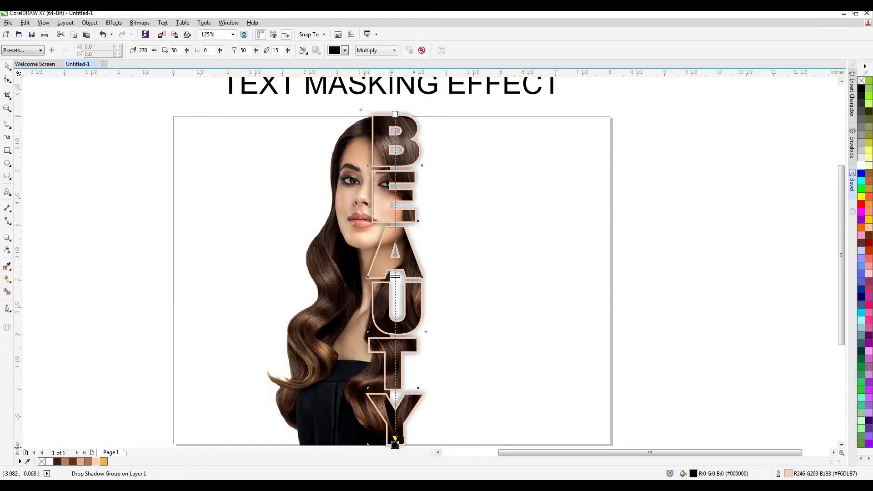
{"action": "left_click_drag", "start_coordinate": [842, 233], "coordinate": [842, 241]}
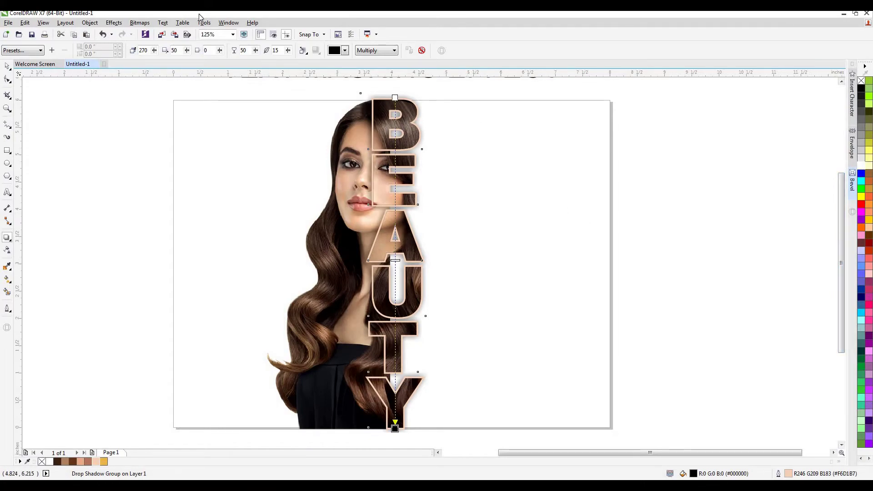
{"action": "left_click", "coordinate": [7, 67]}
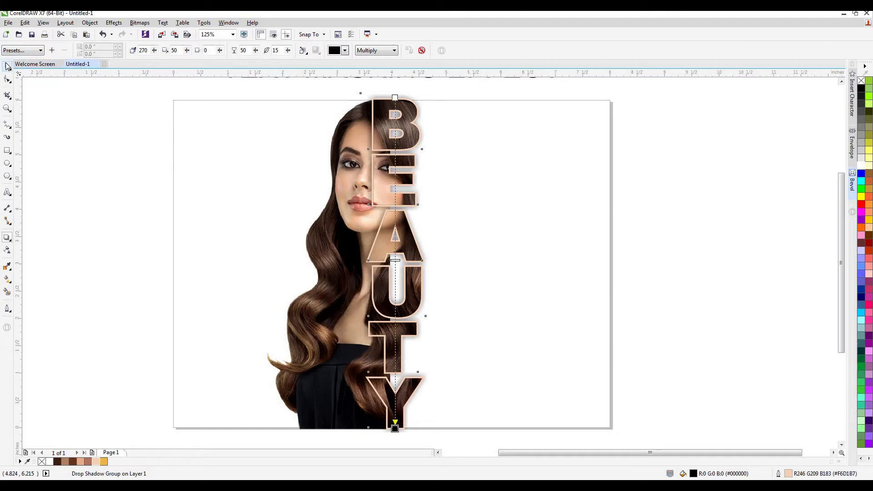
{"action": "left_click", "coordinate": [108, 181]}
Create a page-sized 8 by 6 in background rectangle with a golden yellow (R236 G185 B76) fill and no outline
{"action": "scroll", "coordinate": [390, 202], "scroll_direction": "down", "scroll_amount": 1}
{"action": "scroll", "coordinate": [394, 190], "scroll_direction": "up", "scroll_amount": 1}
{"action": "scroll", "coordinate": [394, 190], "scroll_direction": "down", "scroll_amount": 1}
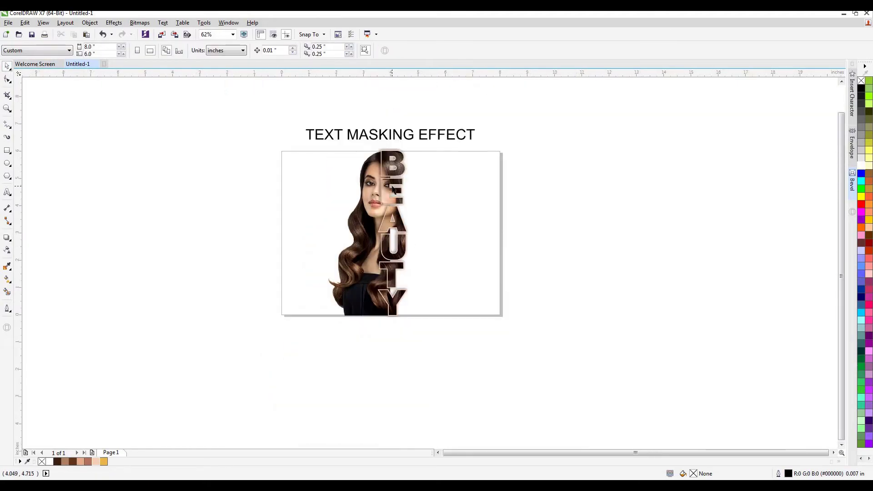
{"action": "double_click", "coordinate": [7, 150]}
{"action": "left_click", "coordinate": [7, 66]}
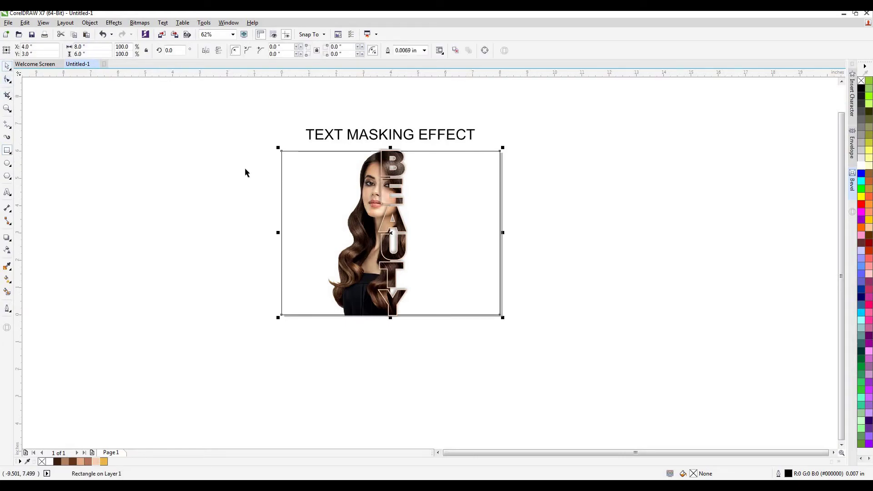
{"action": "left_click", "coordinate": [862, 159]}
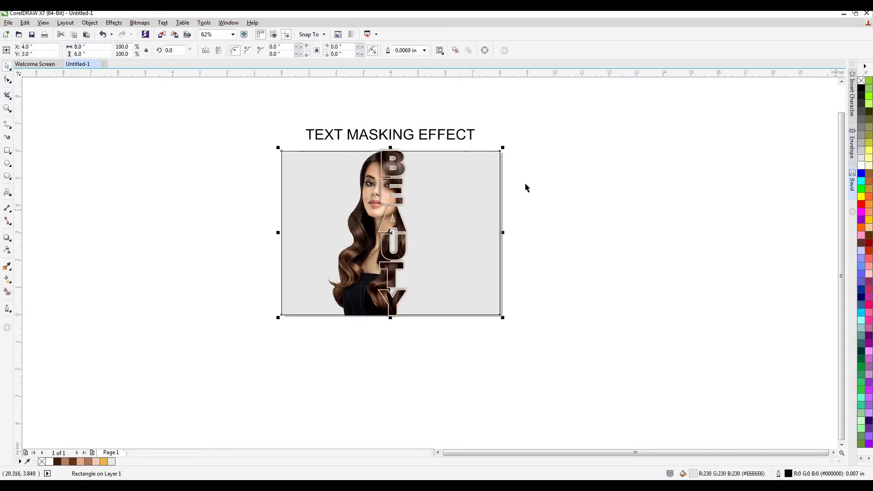
{"action": "left_click", "coordinate": [104, 461]}
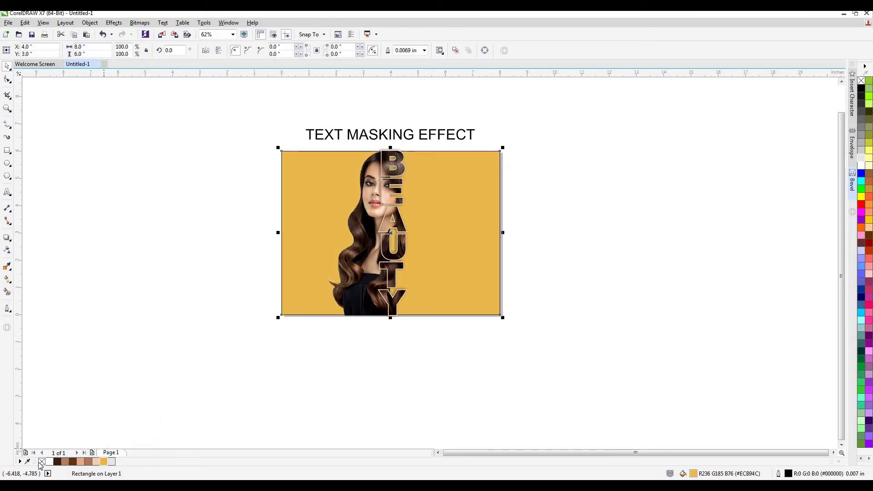
{"action": "left_click", "coordinate": [146, 395]}
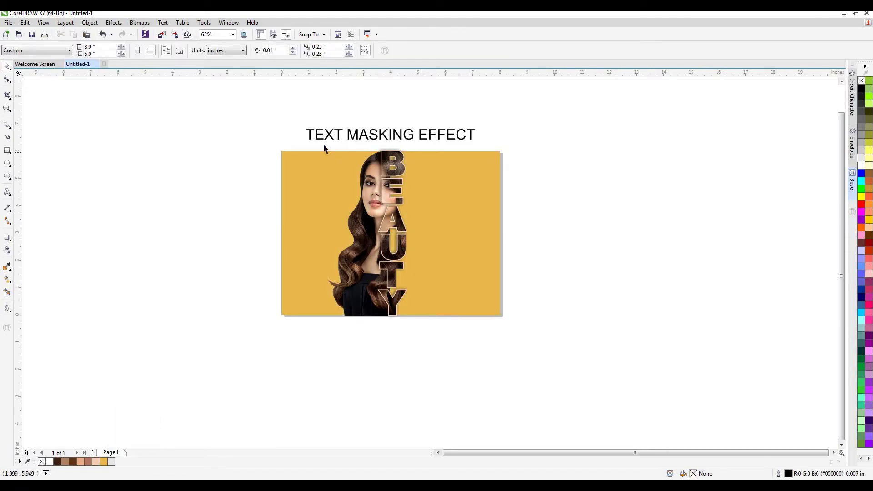
Recolour the BEAUTY text's outline golden yellow (R236 G185 B76) and check the letter edges up close
{"action": "left_click_drag", "start_coordinate": [321, 143], "coordinate": [451, 338]}
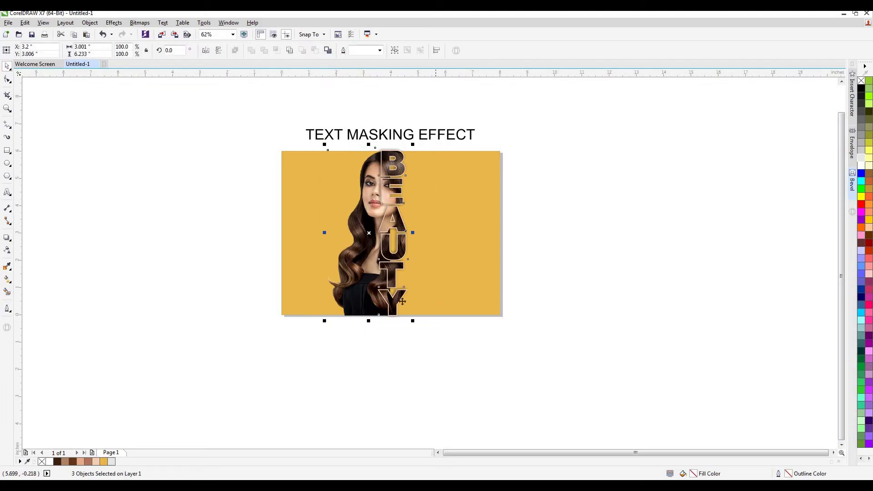
{"action": "left_click", "coordinate": [385, 358]}
{"action": "left_click", "coordinate": [392, 302]}
{"action": "right_click", "coordinate": [103, 462]}
{"action": "left_click", "coordinate": [175, 351]}
{"action": "scroll", "coordinate": [385, 189], "scroll_direction": "up", "scroll_amount": 3}
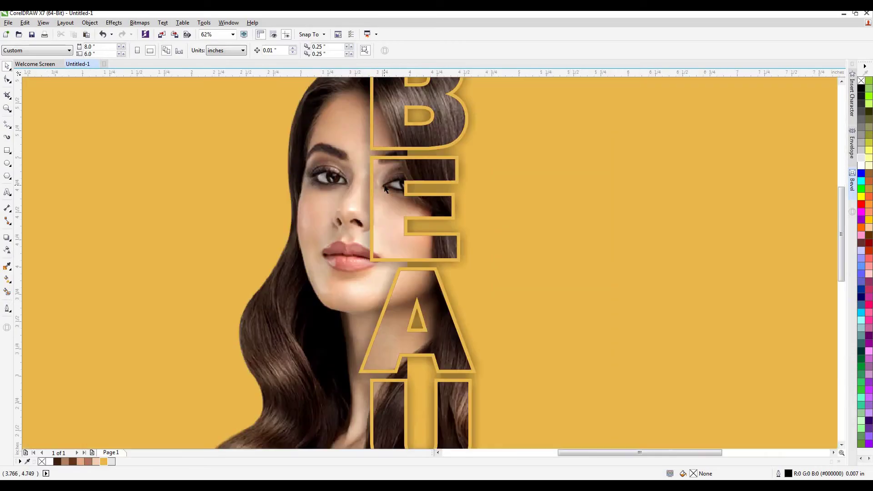
{"action": "scroll", "coordinate": [376, 160], "scroll_direction": "down", "scroll_amount": 6}
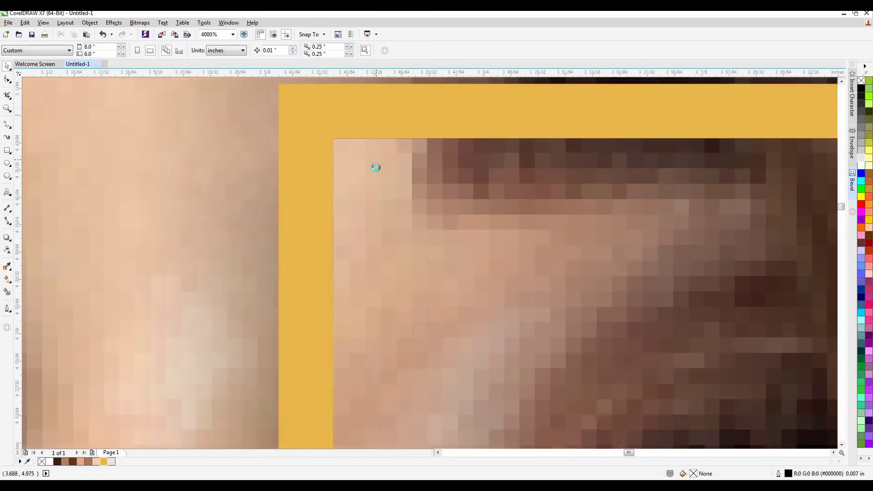
{"action": "scroll", "coordinate": [377, 173], "scroll_direction": "down", "scroll_amount": 2}
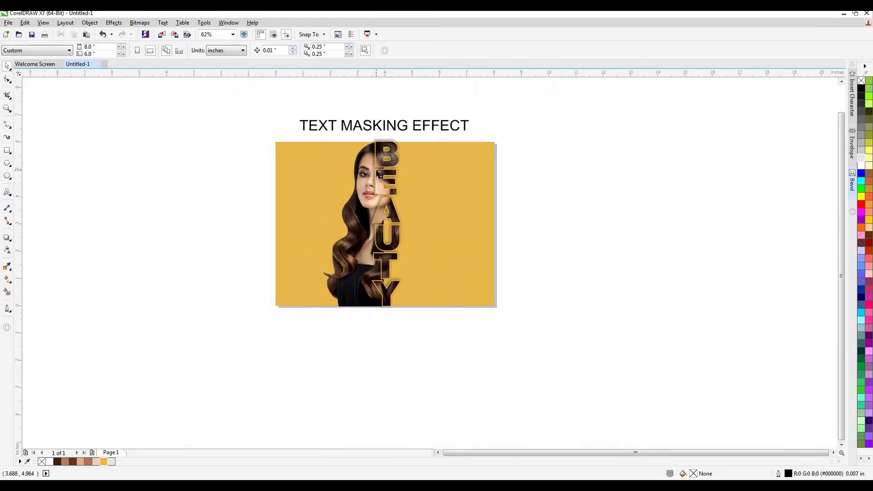
Move the portrait and the BEAUTY text together to the right, to a horizontal position of about 4.957 in
{"action": "left_click", "coordinate": [378, 219]}
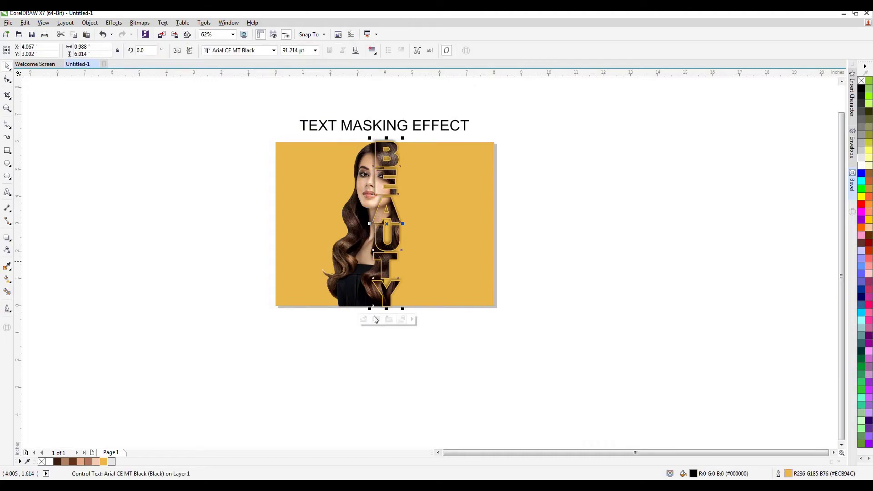
{"action": "left_click", "coordinate": [313, 342]}
{"action": "left_click_drag", "start_coordinate": [312, 340], "coordinate": [432, 136]}
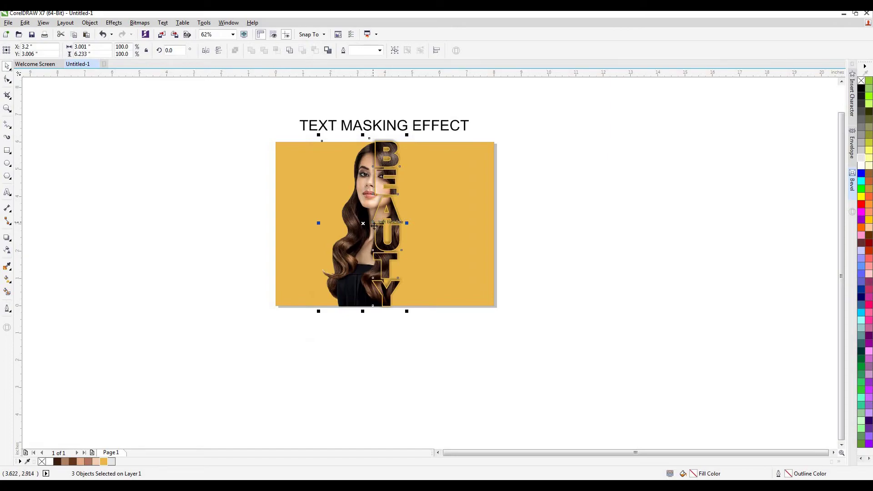
{"action": "left_click_drag", "start_coordinate": [376, 226], "coordinate": [424, 224]}
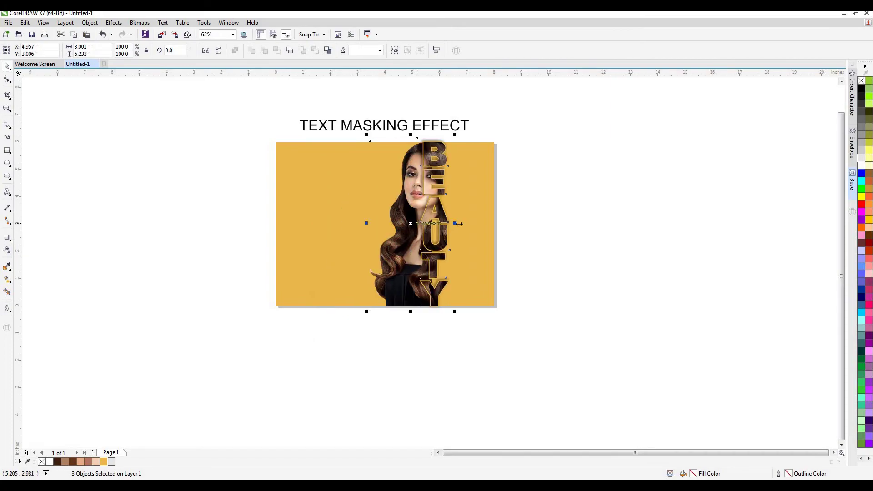
{"action": "left_click", "coordinate": [526, 214]}
Add a black drop shadow straight down the cropped portrait, with opacity 21 and feathering 9
{"action": "left_click", "coordinate": [402, 195]}
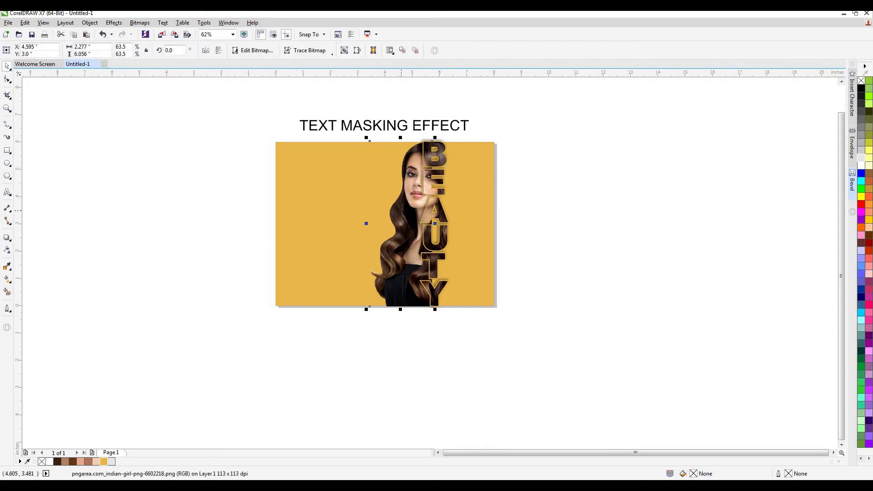
{"action": "left_click", "coordinate": [7, 237]}
{"action": "left_click_drag", "start_coordinate": [416, 148], "coordinate": [404, 306]}
{"action": "left_click_drag", "start_coordinate": [256, 50], "coordinate": [244, 61]}
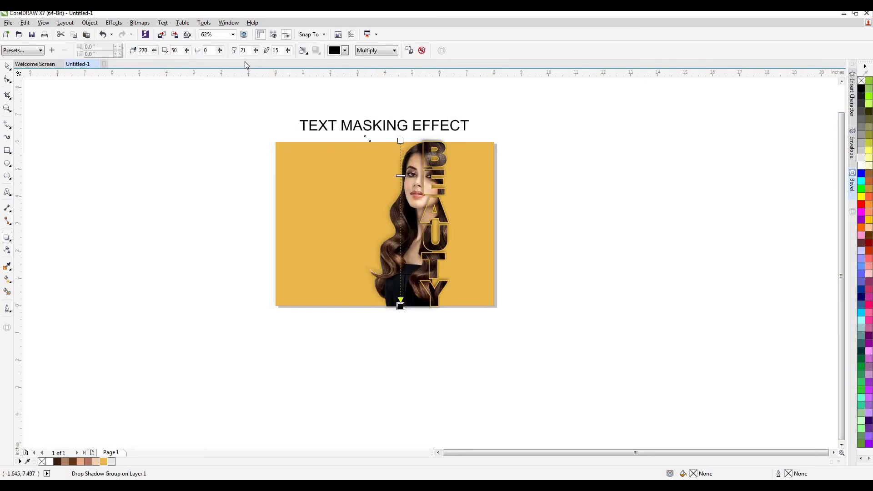
{"action": "left_click_drag", "start_coordinate": [288, 50], "coordinate": [284, 63]}
{"action": "left_click", "coordinate": [7, 66]}
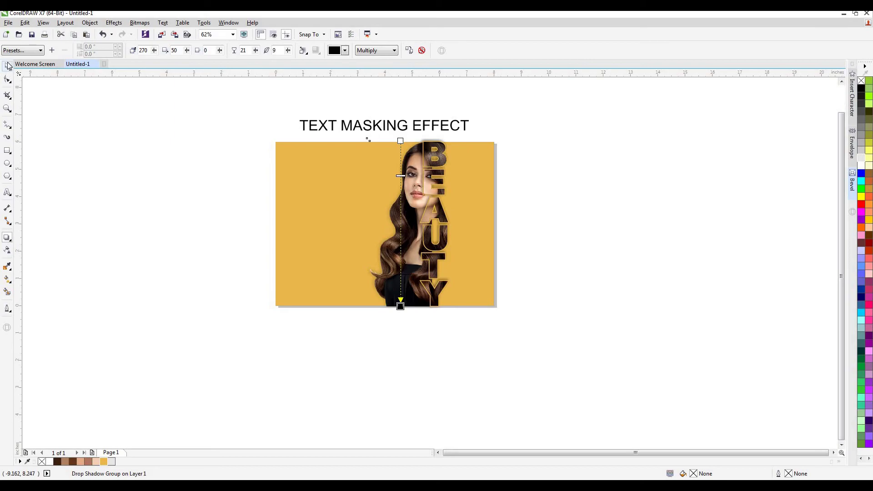
{"action": "key", "text": "Escape"}
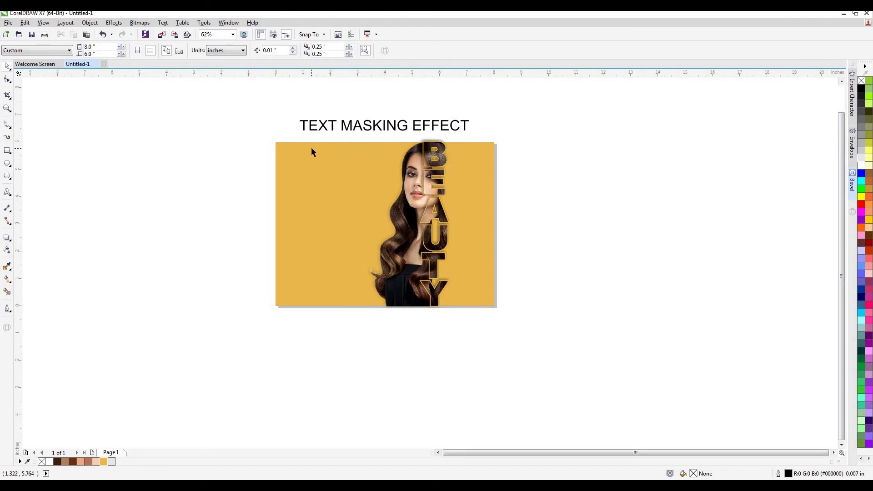
Change the BEAUTY text's outline colour to white
{"action": "left_click", "coordinate": [429, 214]}
{"action": "right_click", "coordinate": [49, 461]}
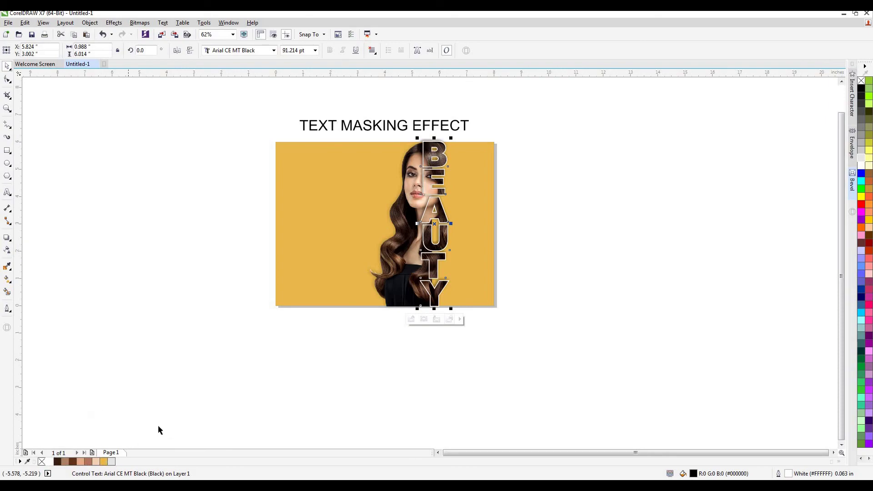
{"action": "left_click", "coordinate": [189, 407]}
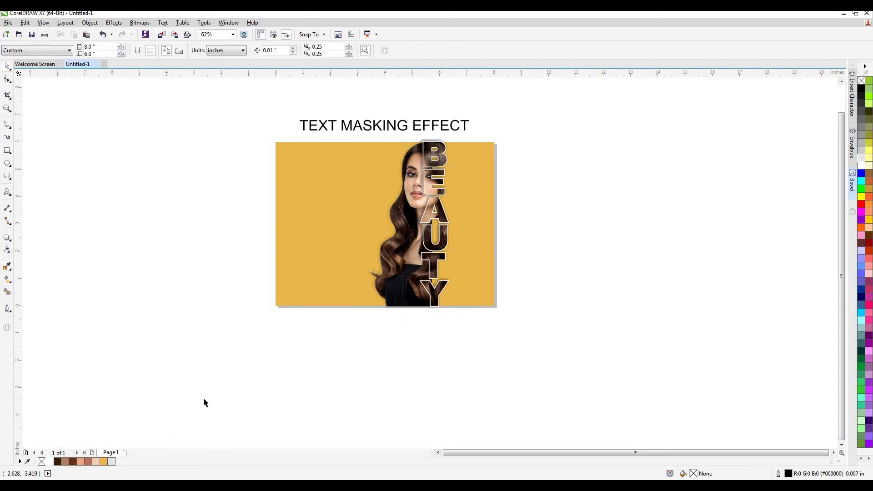